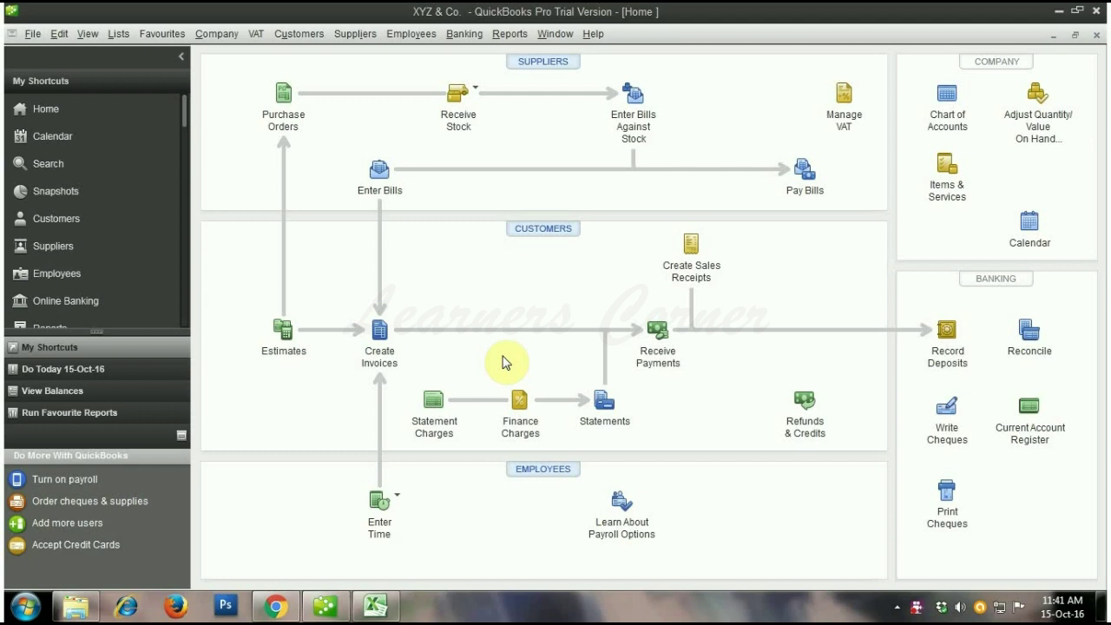
- Open the first customer's record from the Customer Centre and view its payment settings
{"action": "left_click", "coordinate": [312, 37]}
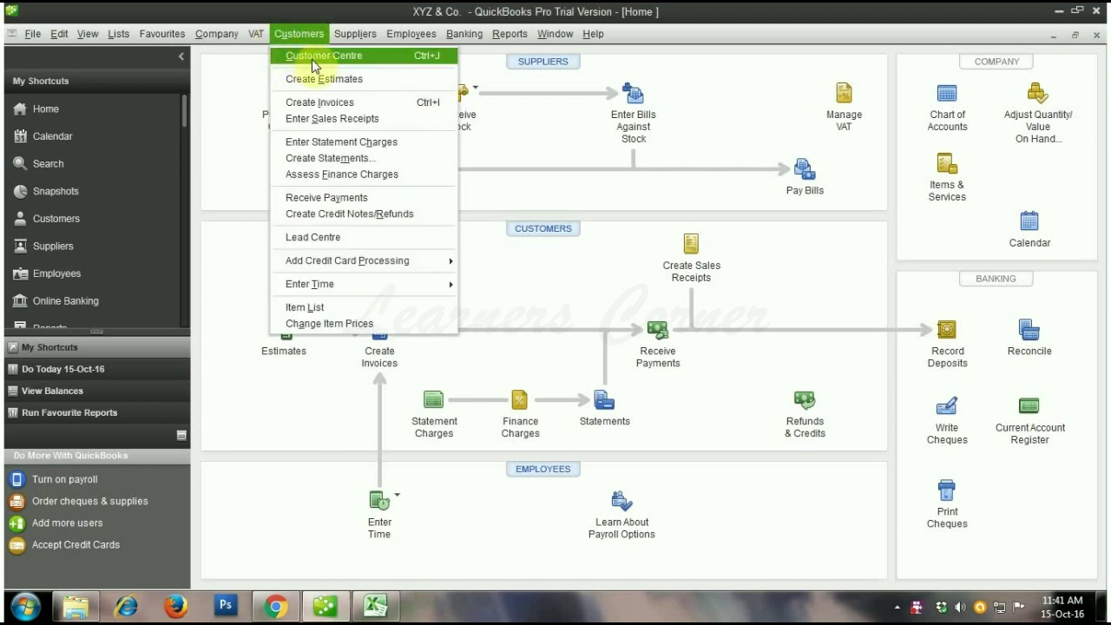
{"action": "left_click", "coordinate": [367, 59]}
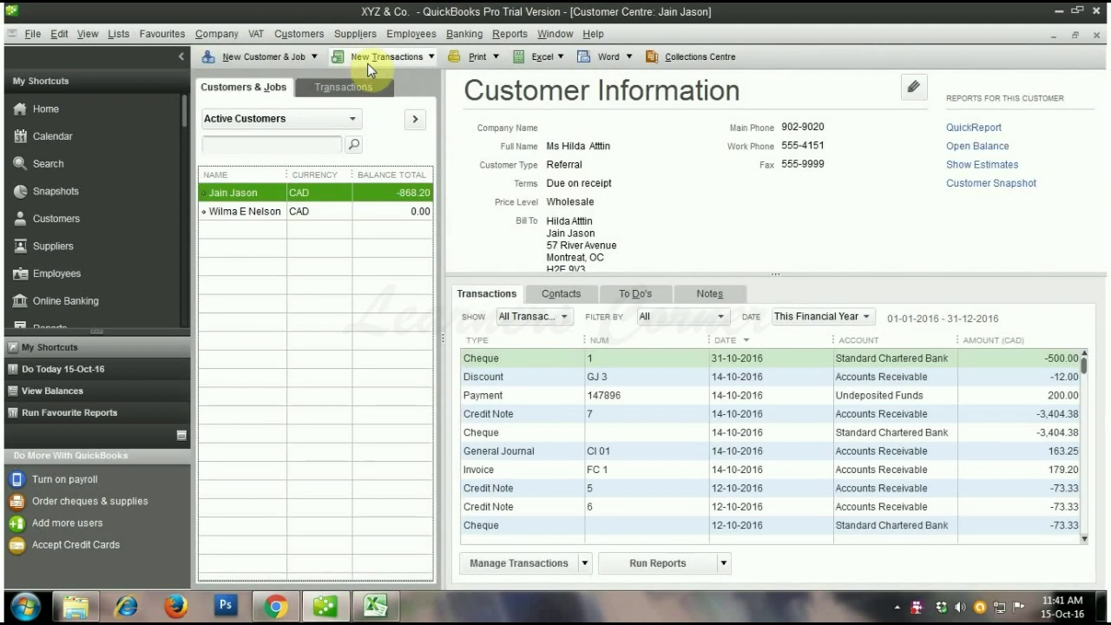
{"action": "double_click", "coordinate": [266, 191]}
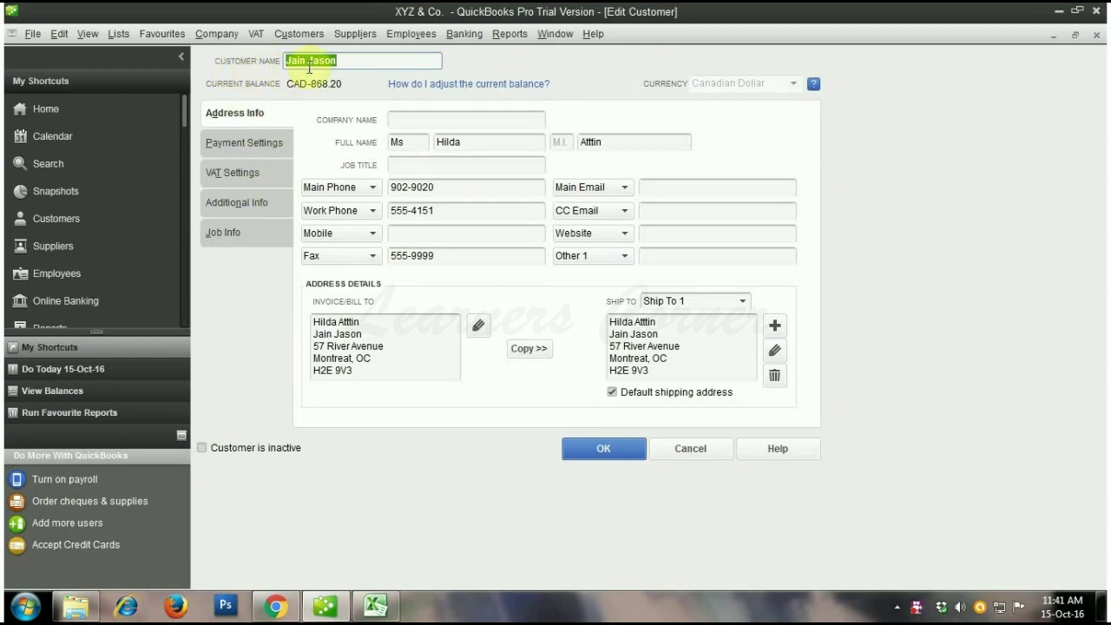
{"action": "left_click", "coordinate": [261, 152]}
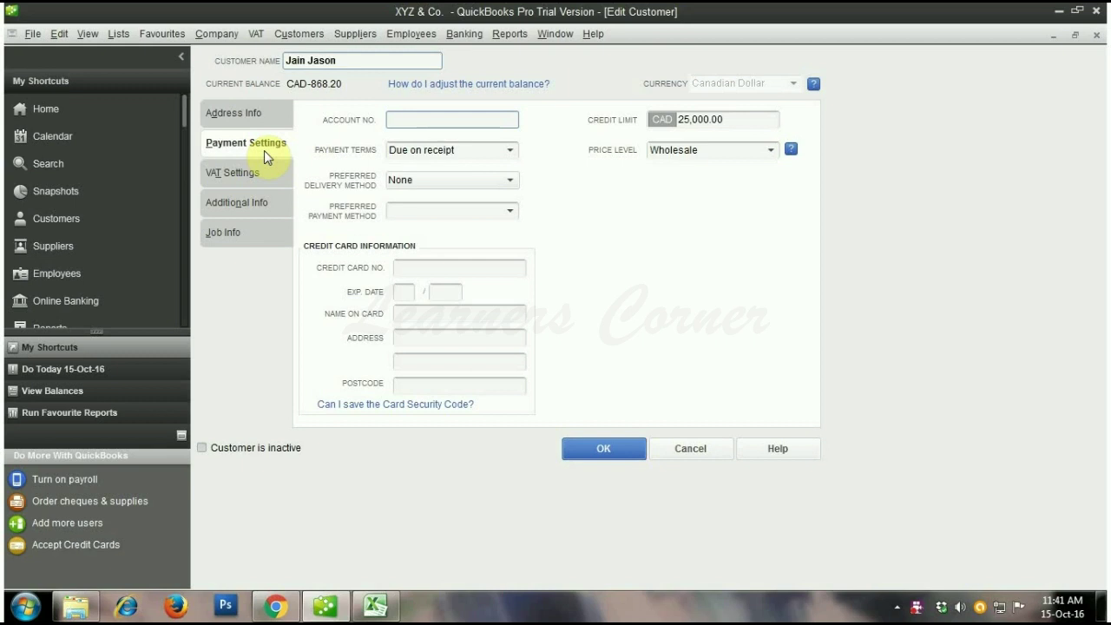
- Enable automatic use of discounts in the company preferences for paying bills
{"action": "left_click", "coordinate": [87, 34]}
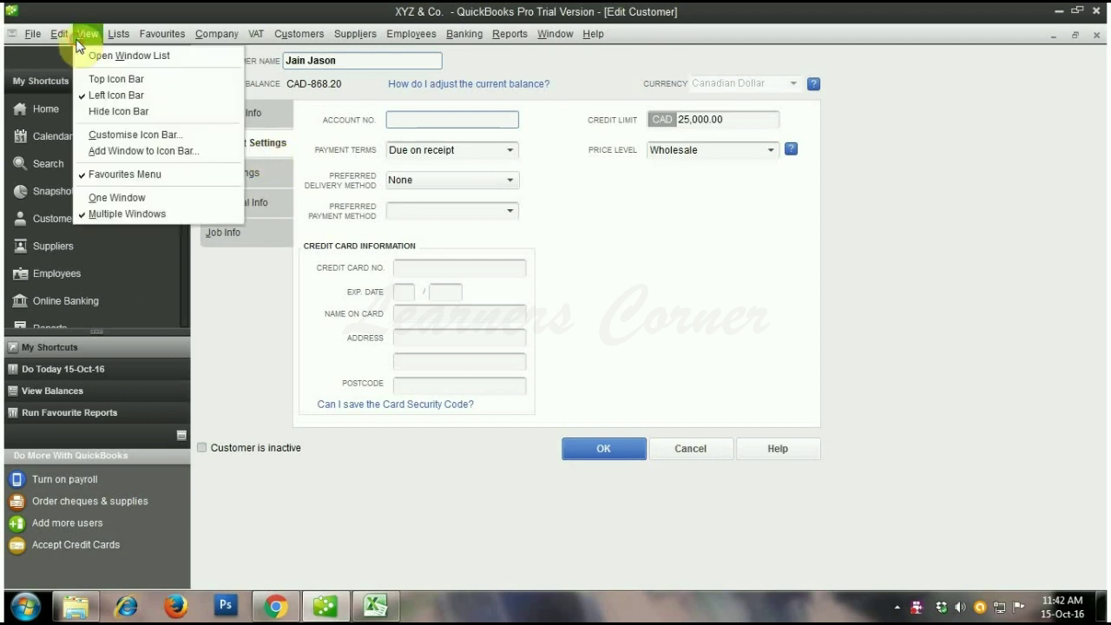
{"action": "mouse_move", "coordinate": [58, 35]}
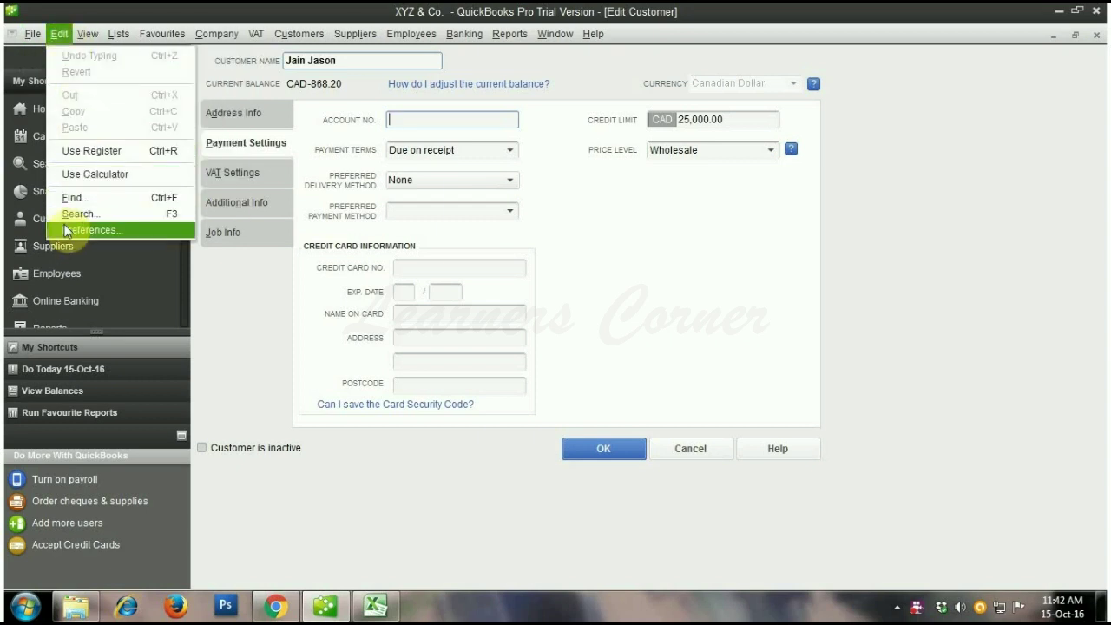
{"action": "left_click", "coordinate": [112, 234]}
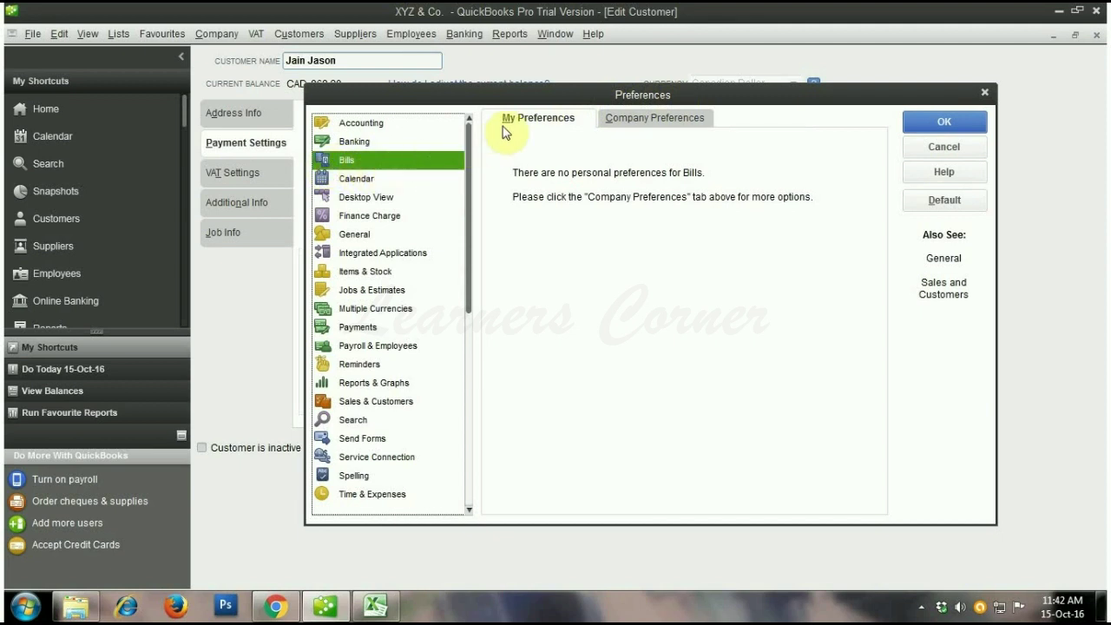
{"action": "left_click", "coordinate": [693, 126]}
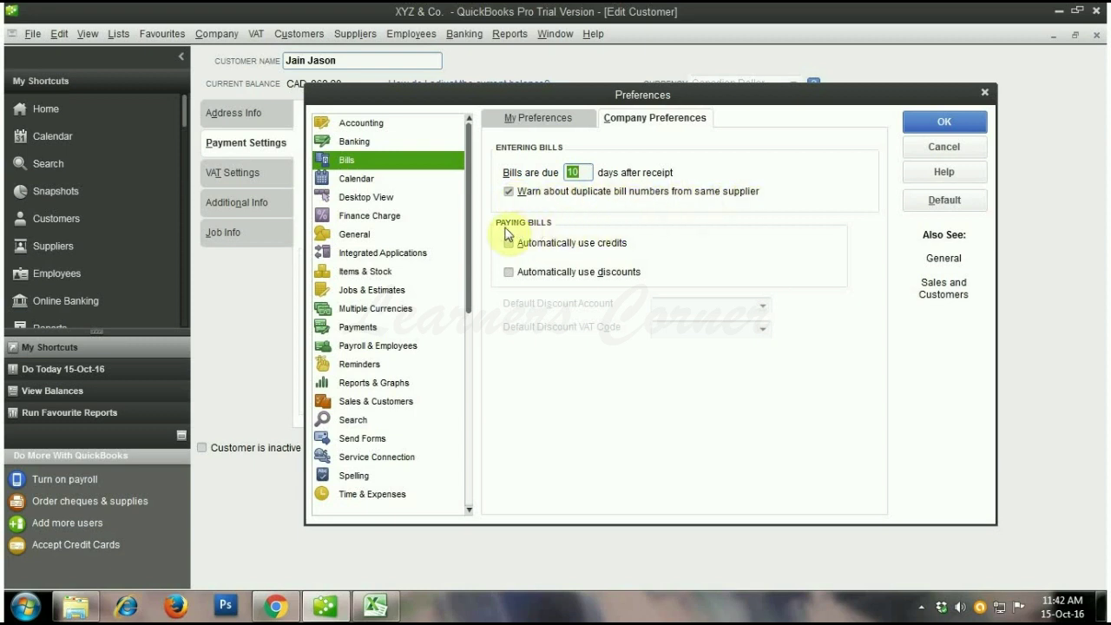
{"action": "left_click", "coordinate": [510, 273]}
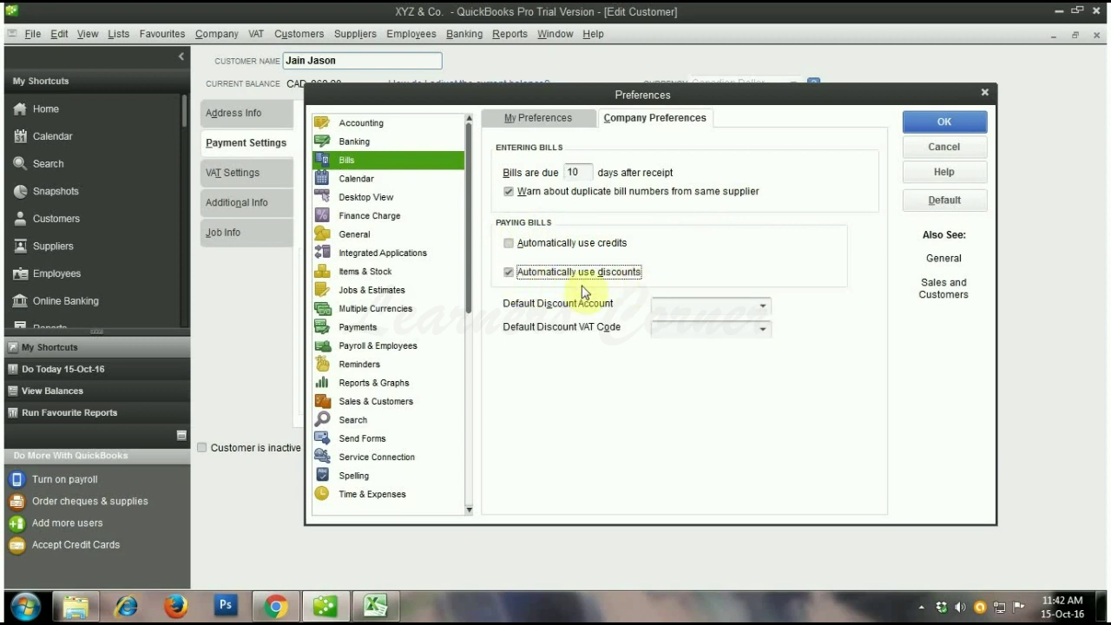
- Create an Expense account named Sales Discount and use it as the default discount account
{"action": "left_click", "coordinate": [762, 306]}
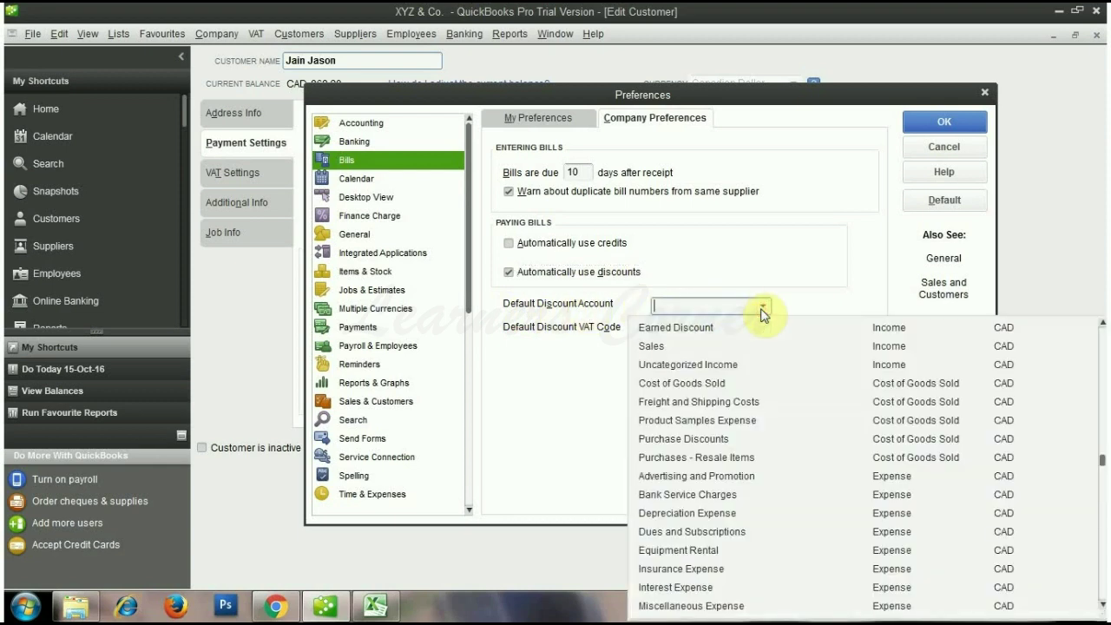
{"action": "scroll", "coordinate": [768, 341], "scroll_direction": "up", "scroll_amount": 8}
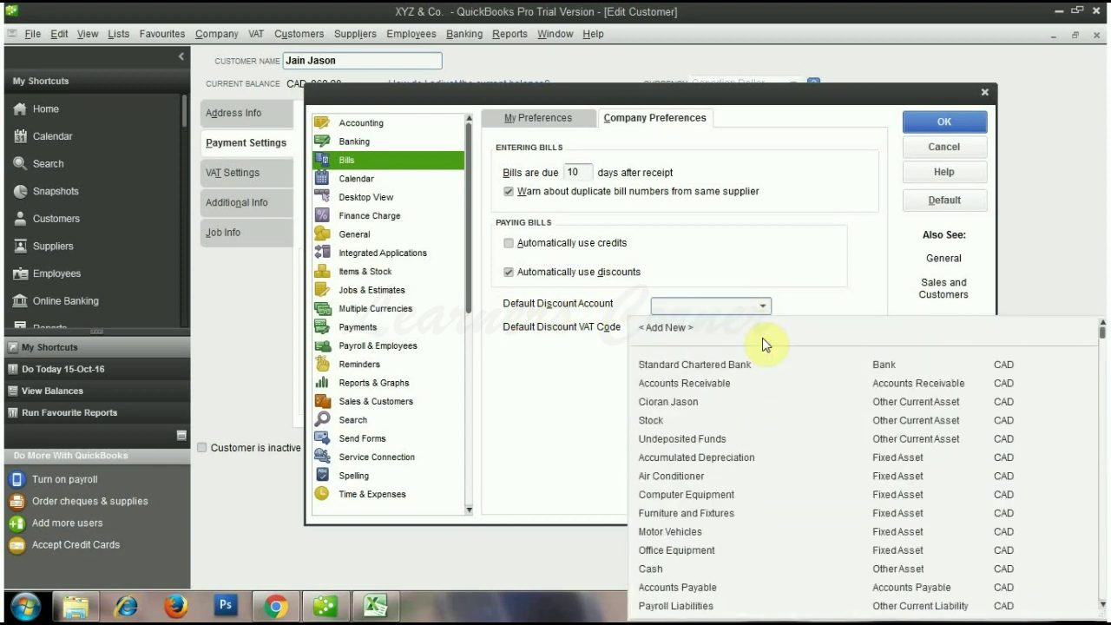
{"action": "left_click", "coordinate": [685, 331]}
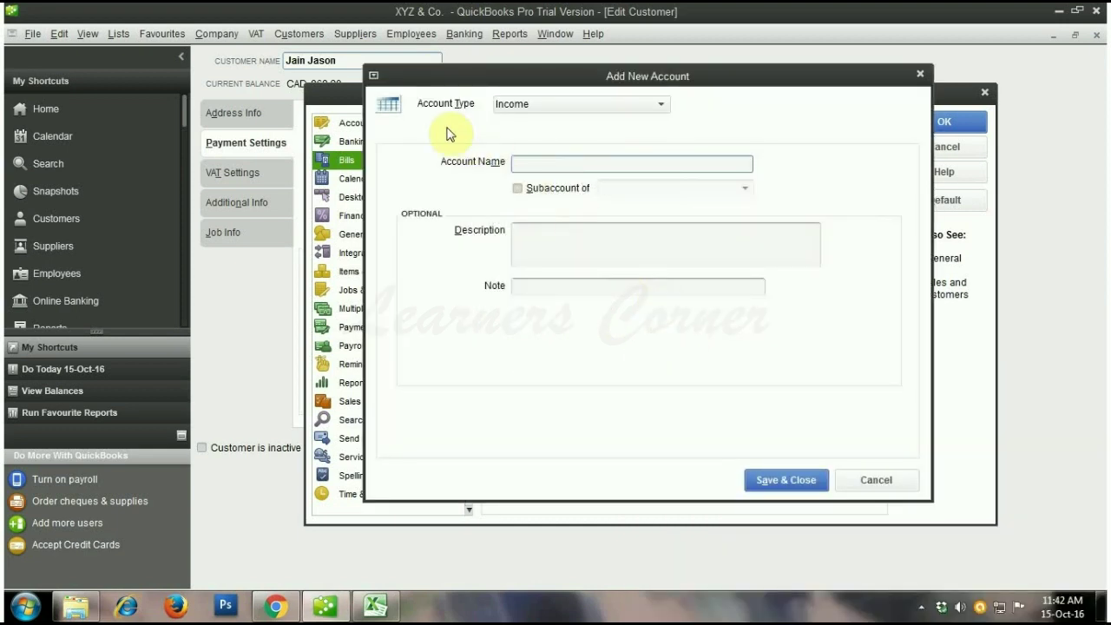
{"action": "left_click", "coordinate": [662, 104]}
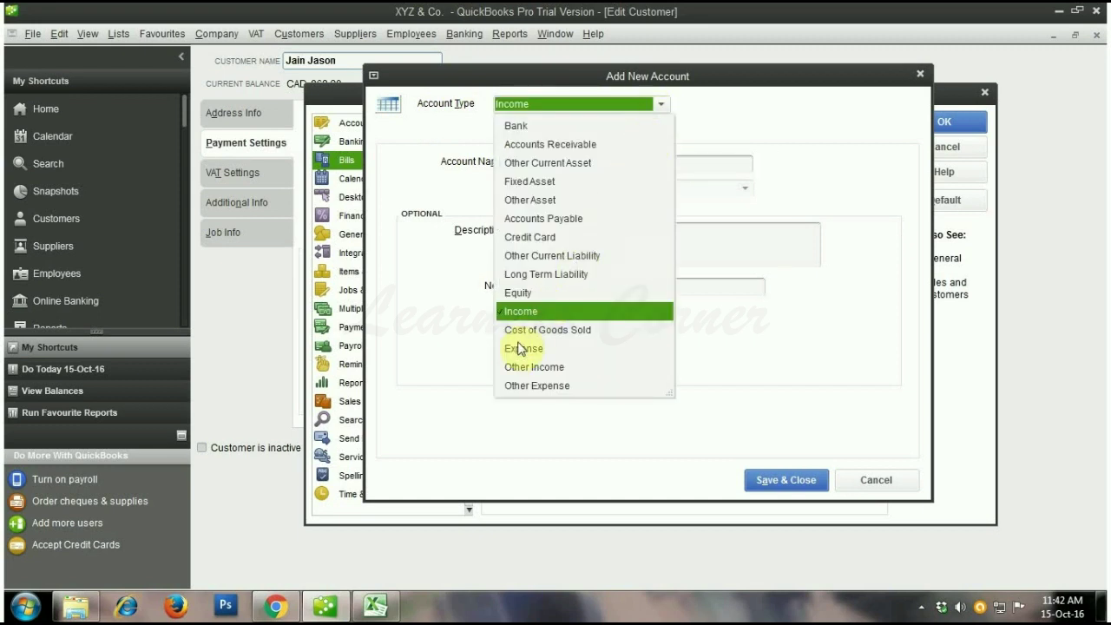
{"action": "left_click", "coordinate": [547, 350]}
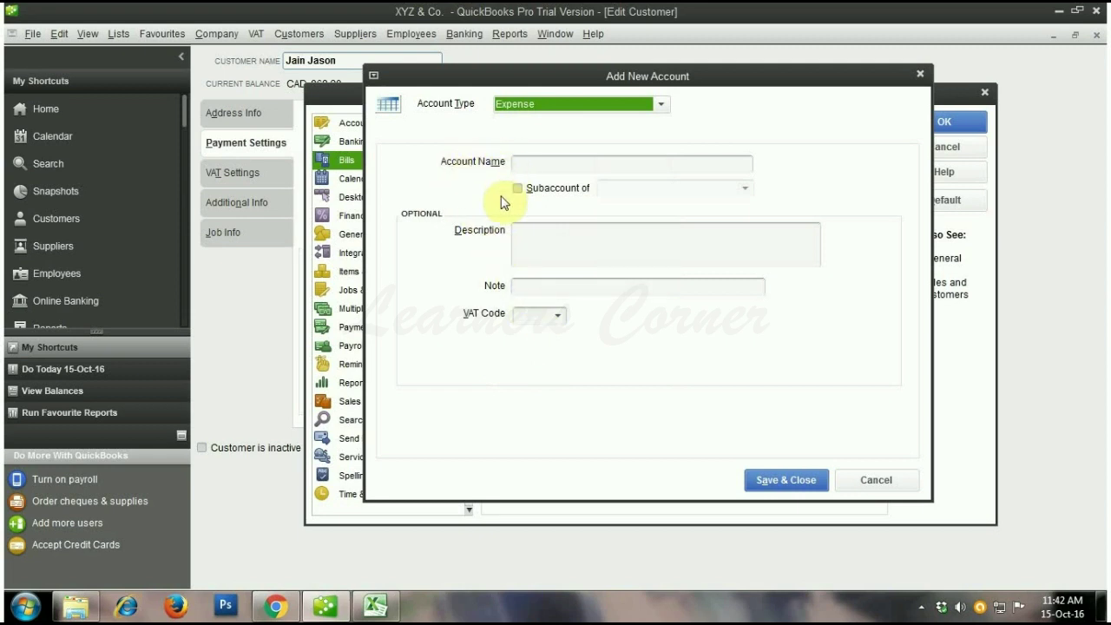
{"action": "key", "text": "a"}
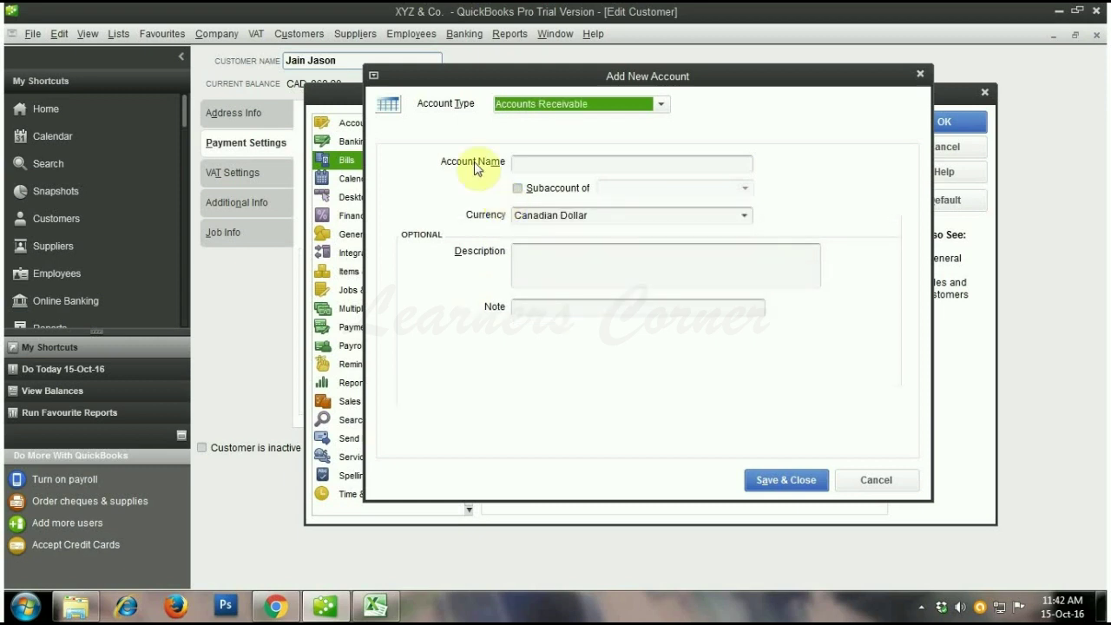
{"action": "left_click", "coordinate": [662, 107]}
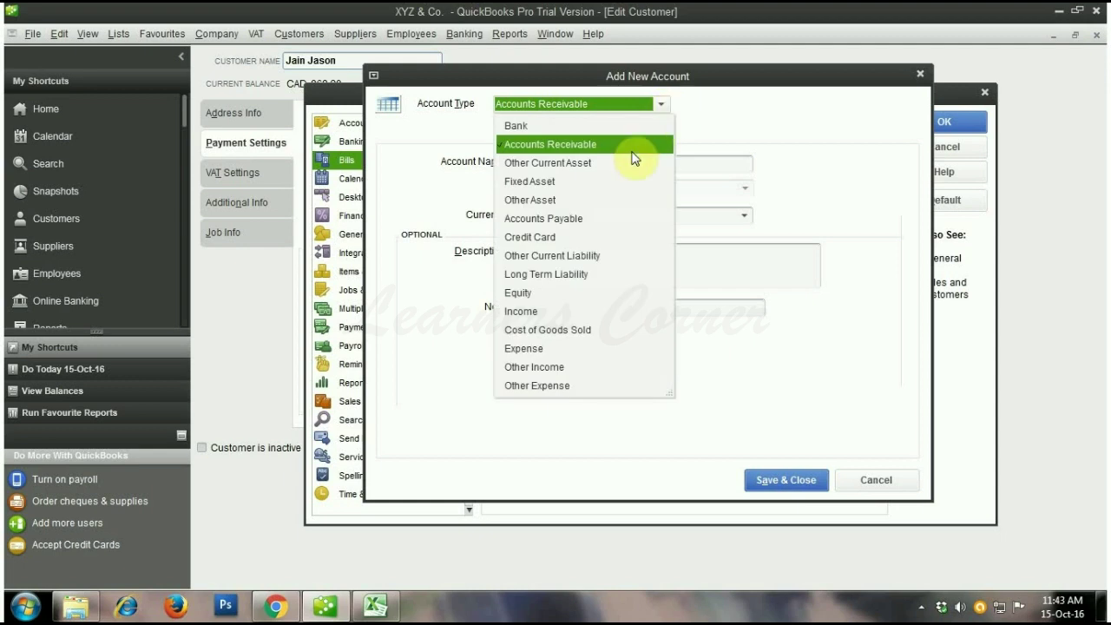
{"action": "left_click", "coordinate": [538, 350]}
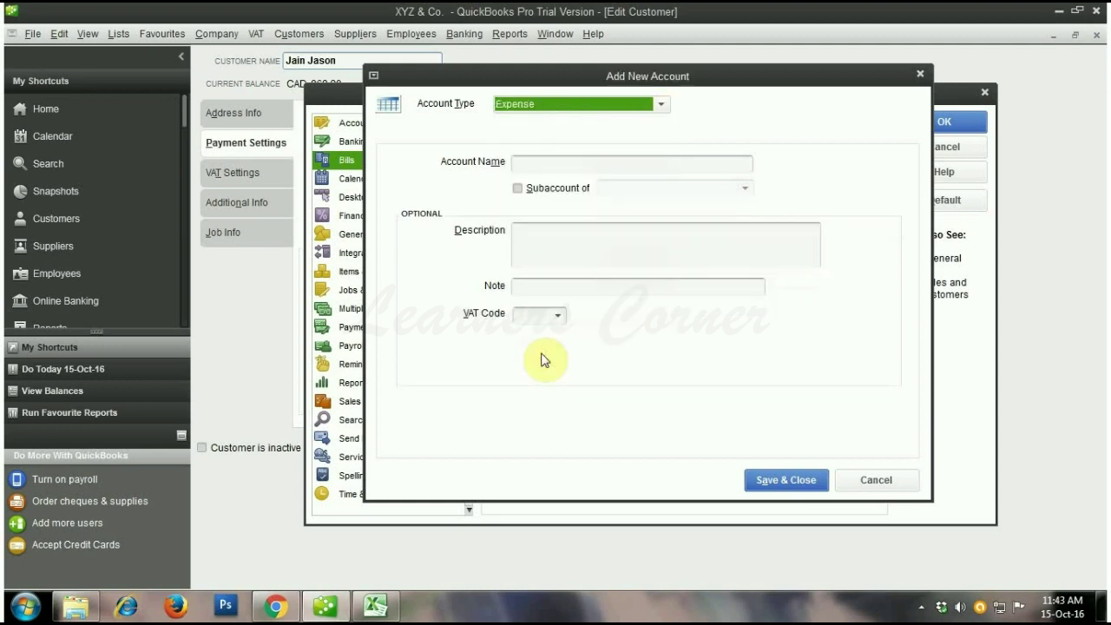
{"action": "left_click", "coordinate": [525, 162]}
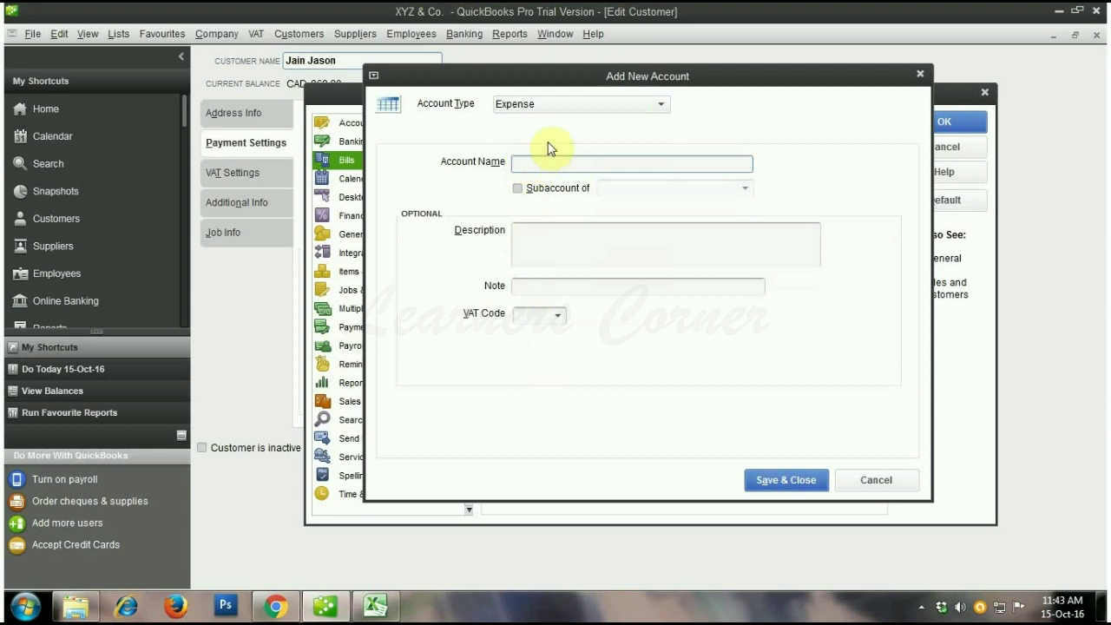
{"action": "type", "text": "Sales Discount"}
{"action": "left_click", "coordinate": [813, 487]}
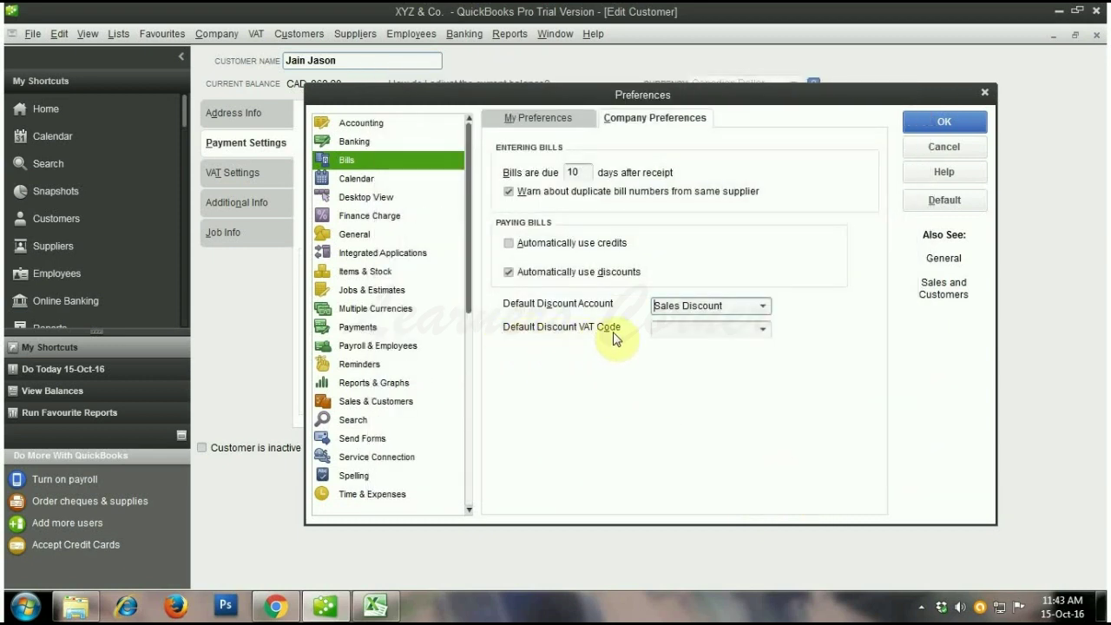
- Set the default discount VAT code to G (GST Only) and save the preferences
{"action": "left_click", "coordinate": [763, 335]}
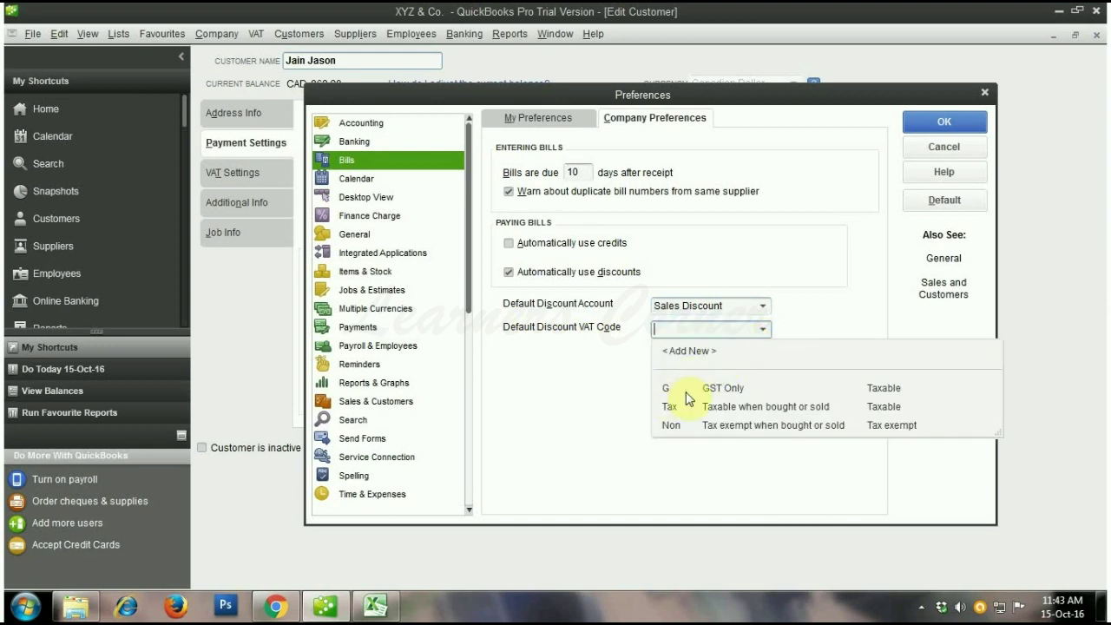
{"action": "left_click", "coordinate": [737, 392]}
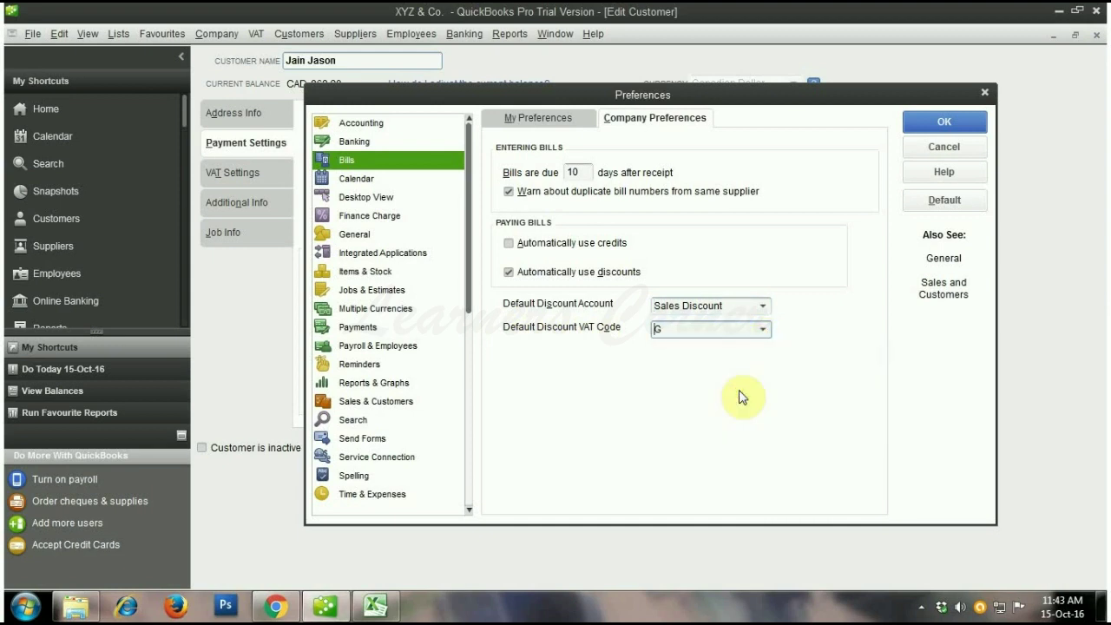
{"action": "left_click", "coordinate": [968, 129]}
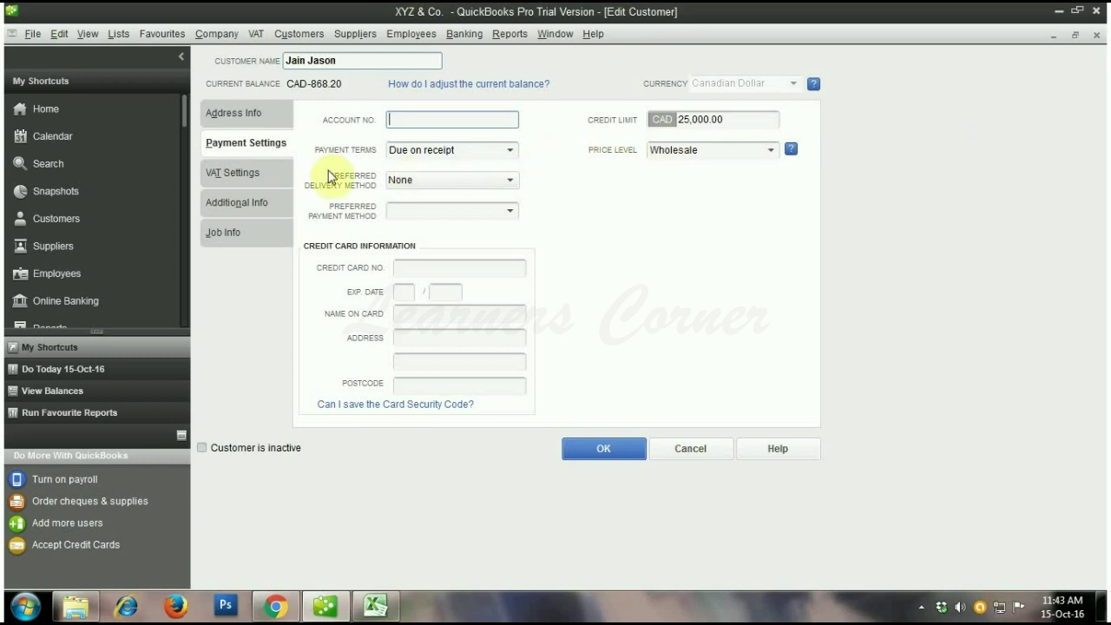
{"action": "left_click", "coordinate": [244, 174]}
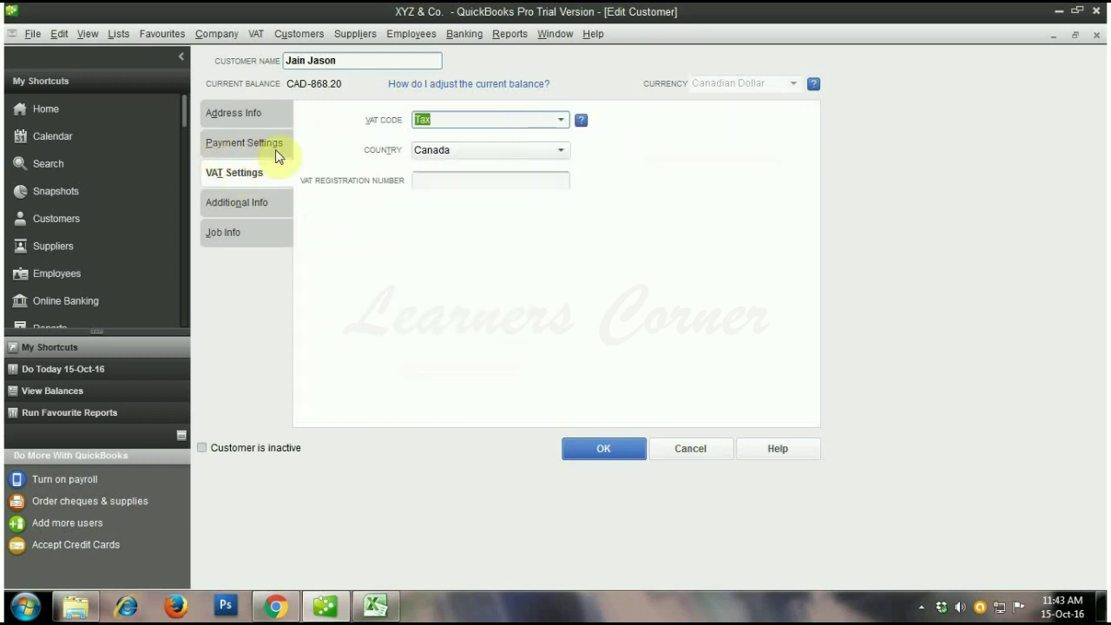
{"action": "left_click", "coordinate": [276, 153]}
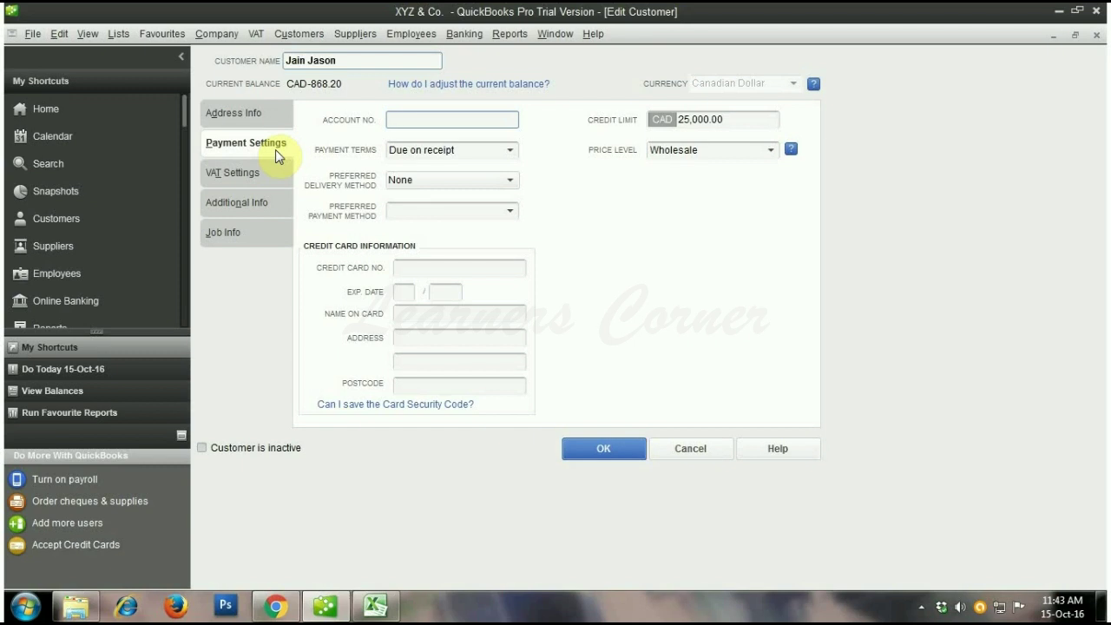
- Start a new item of type Discount from the Item List
{"action": "left_click", "coordinate": [121, 34]}
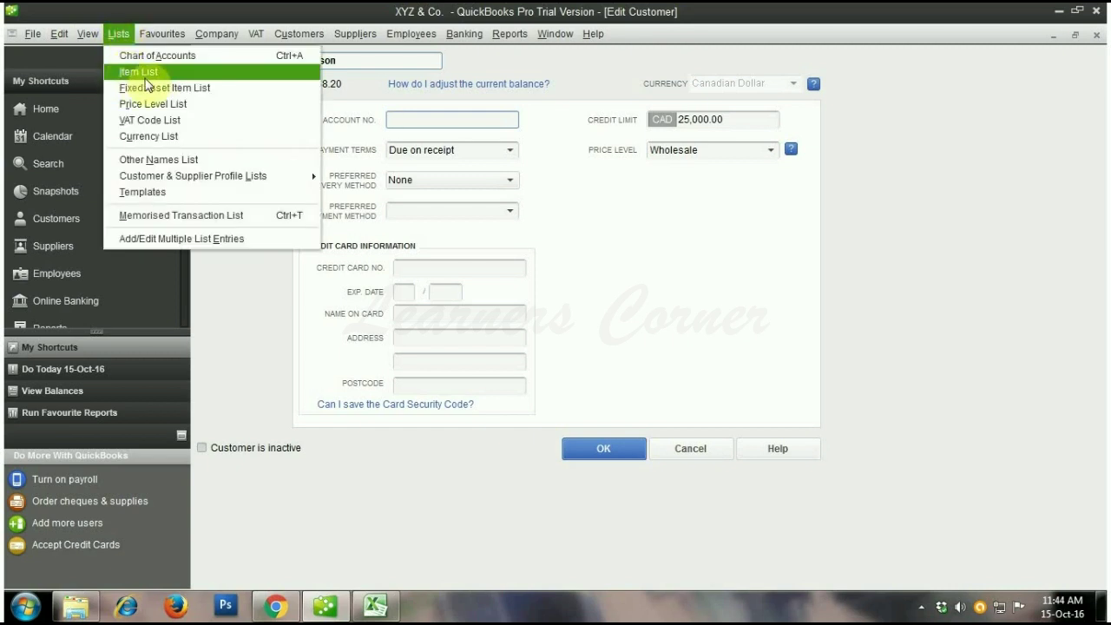
{"action": "left_click", "coordinate": [144, 72]}
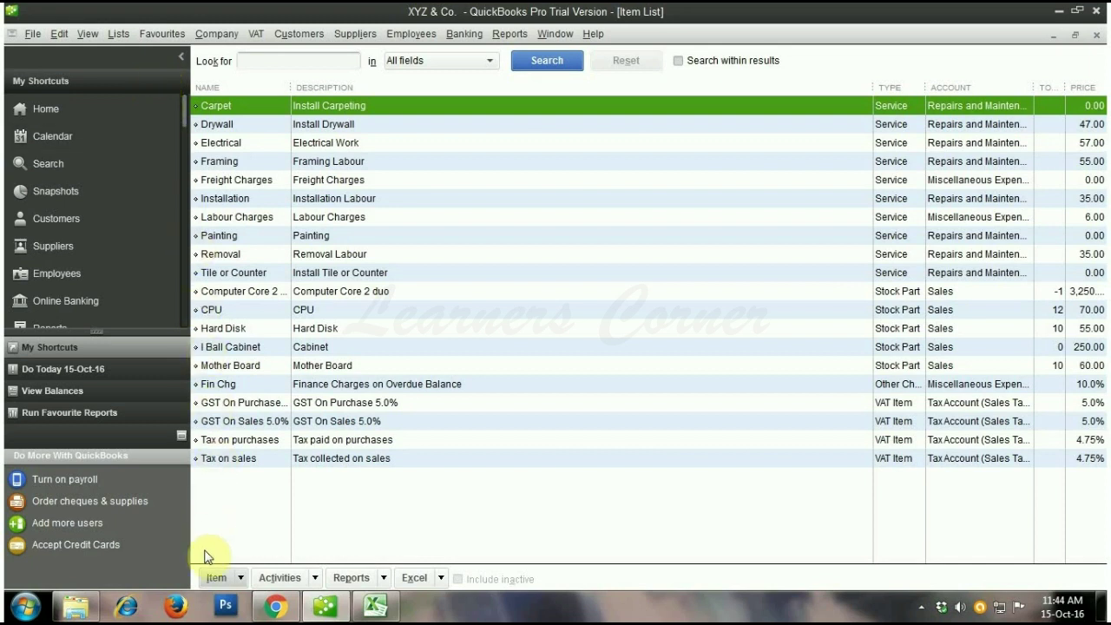
{"action": "left_click", "coordinate": [240, 581]}
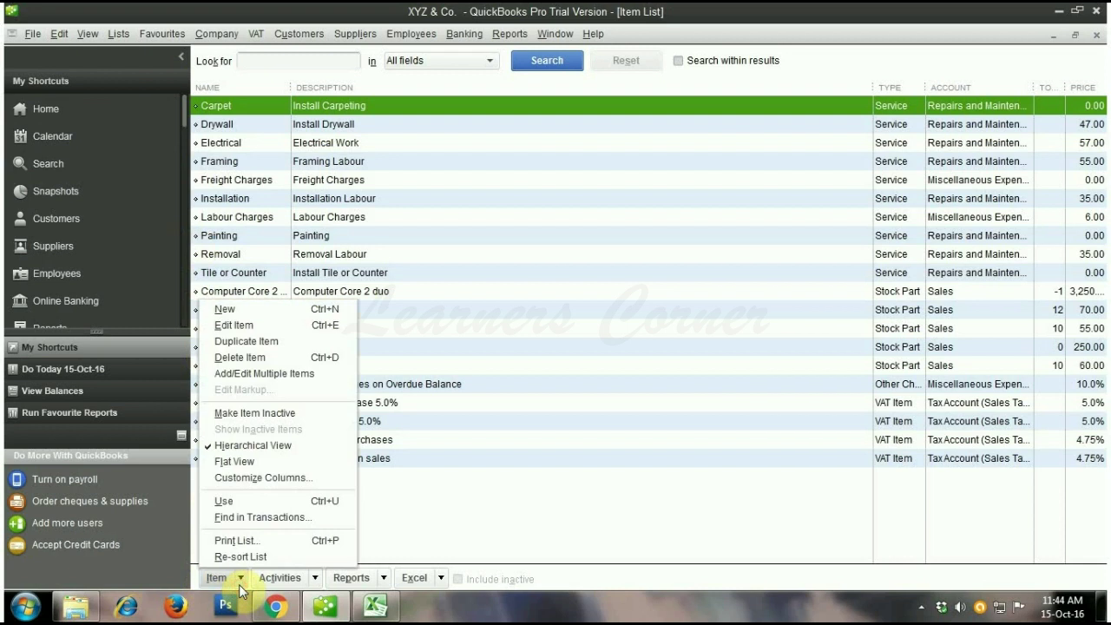
{"action": "left_click", "coordinate": [224, 311]}
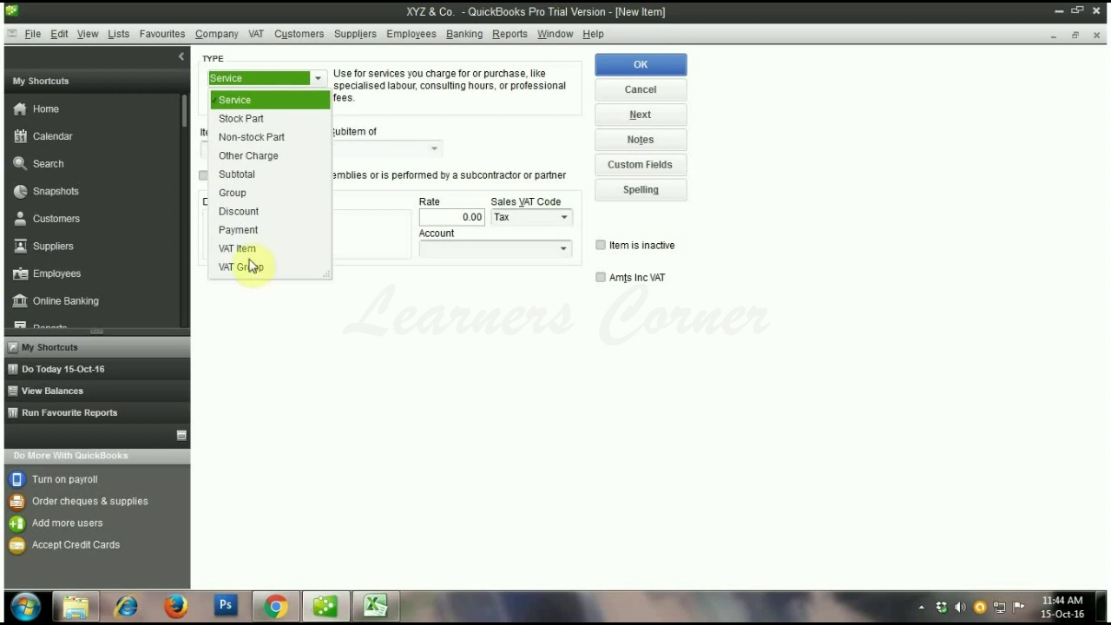
{"action": "left_click", "coordinate": [260, 212]}
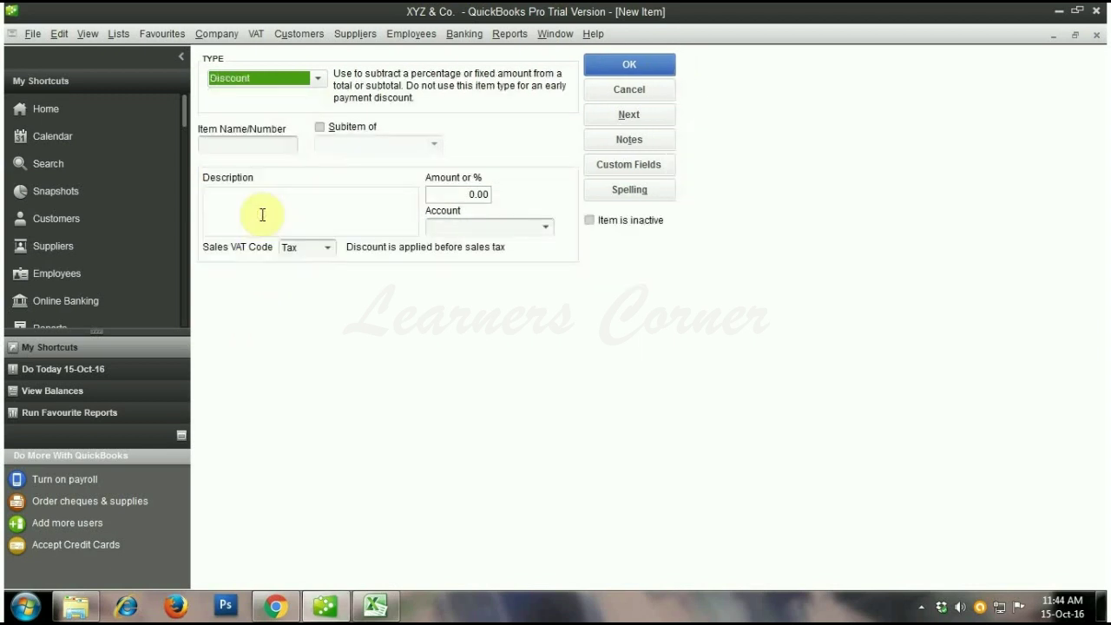
- Name the new discount item Discount and describe it as Cash Discount
{"action": "left_click", "coordinate": [244, 146]}
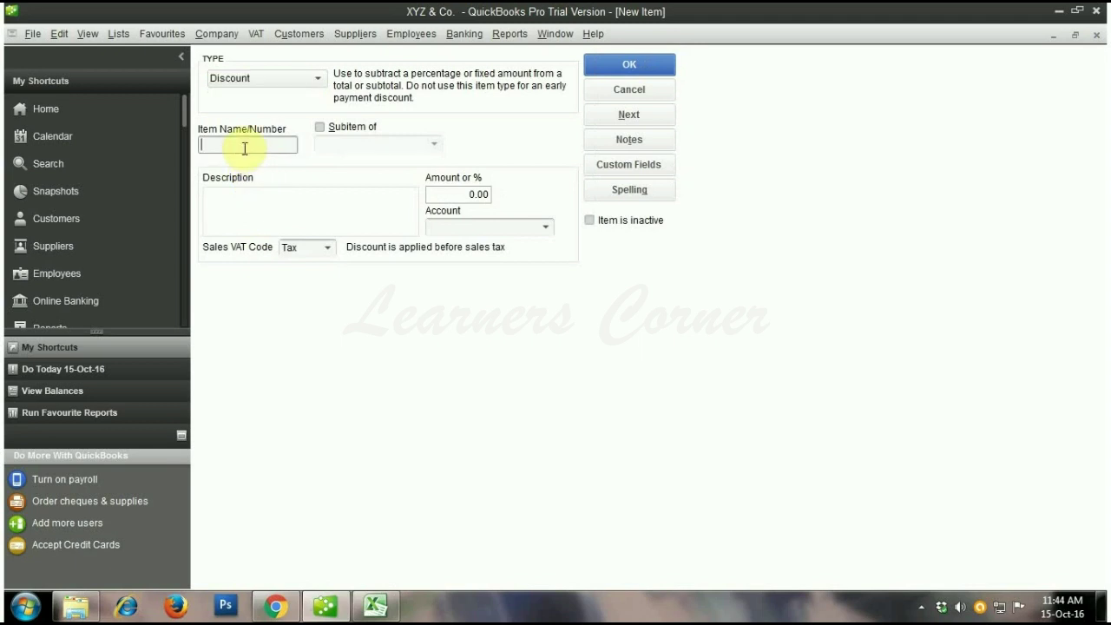
{"action": "type", "text": "Discount"}
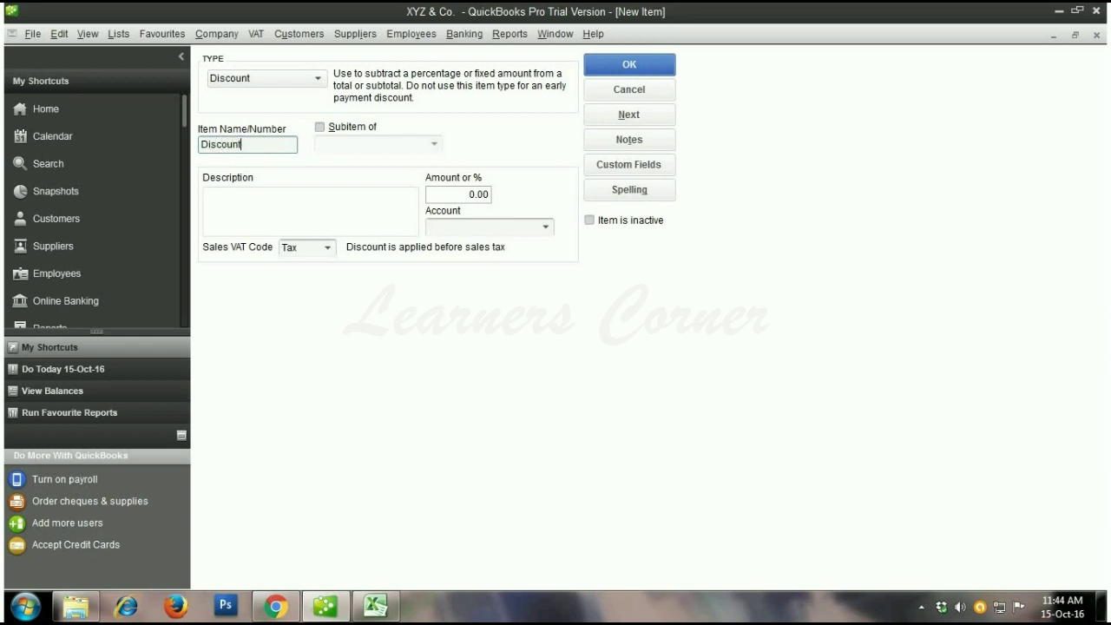
{"action": "key", "text": "Tab"}
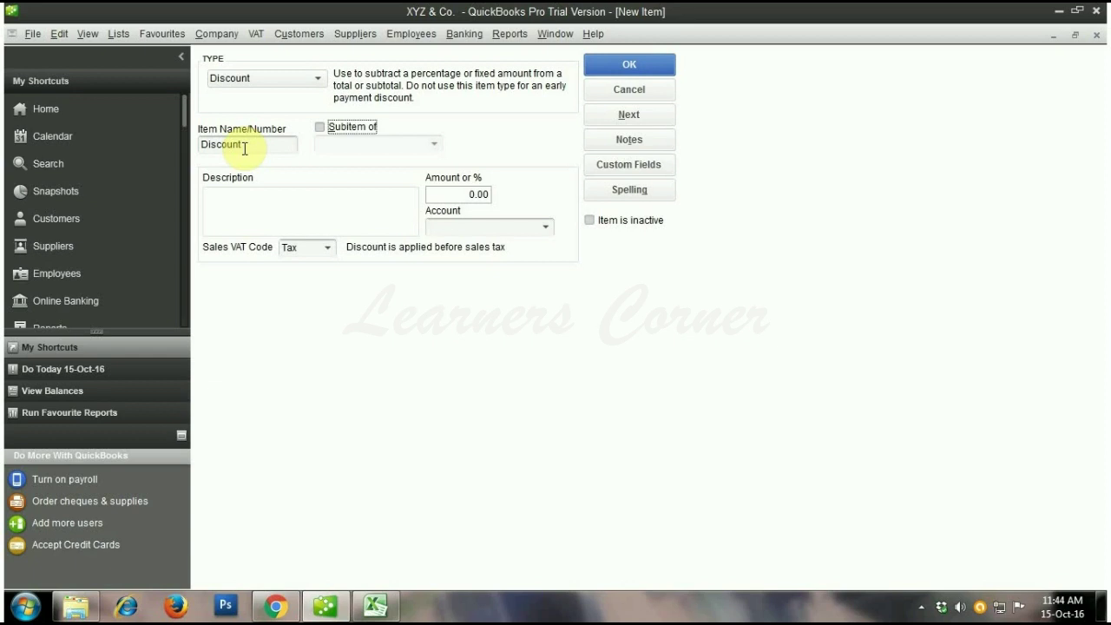
{"action": "key", "text": "Tab"}
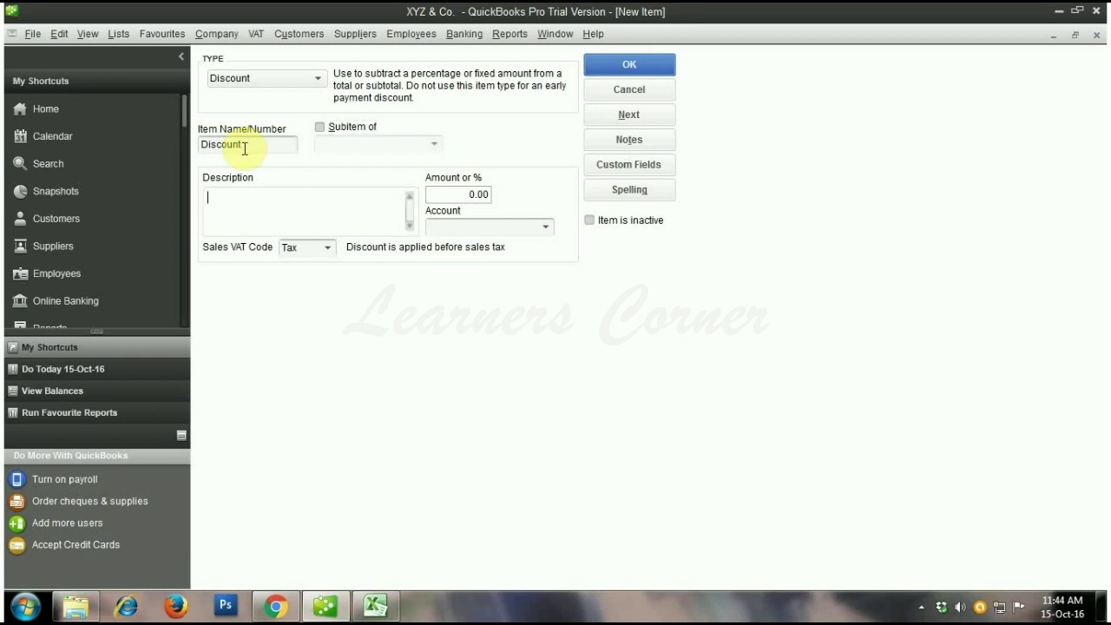
{"action": "type", "text": "C"}
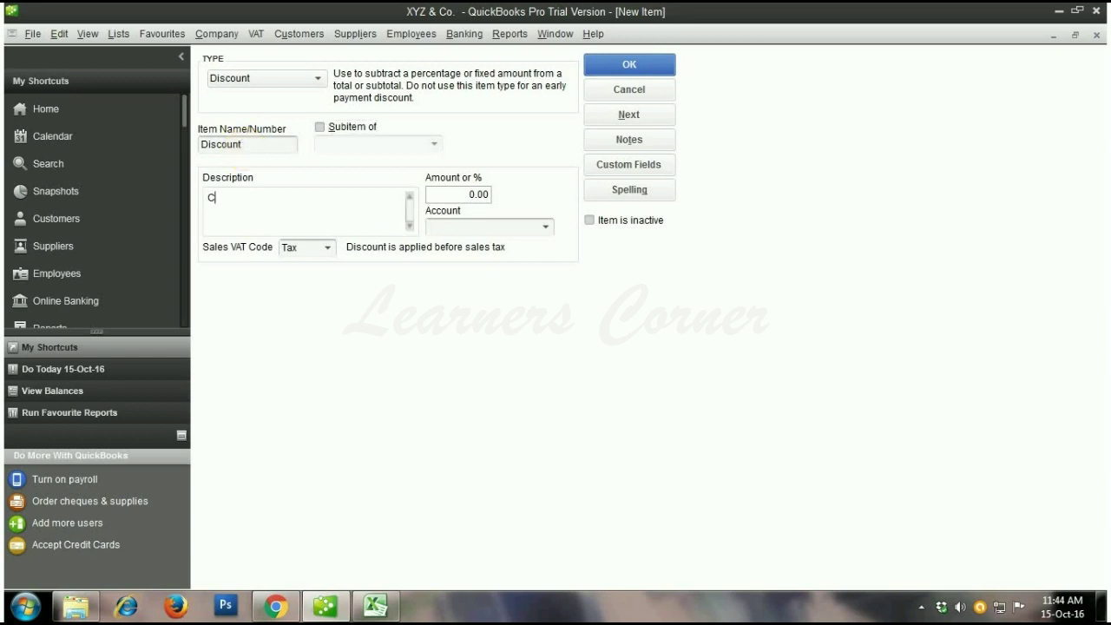
{"action": "type", "text": "ash Discount"}
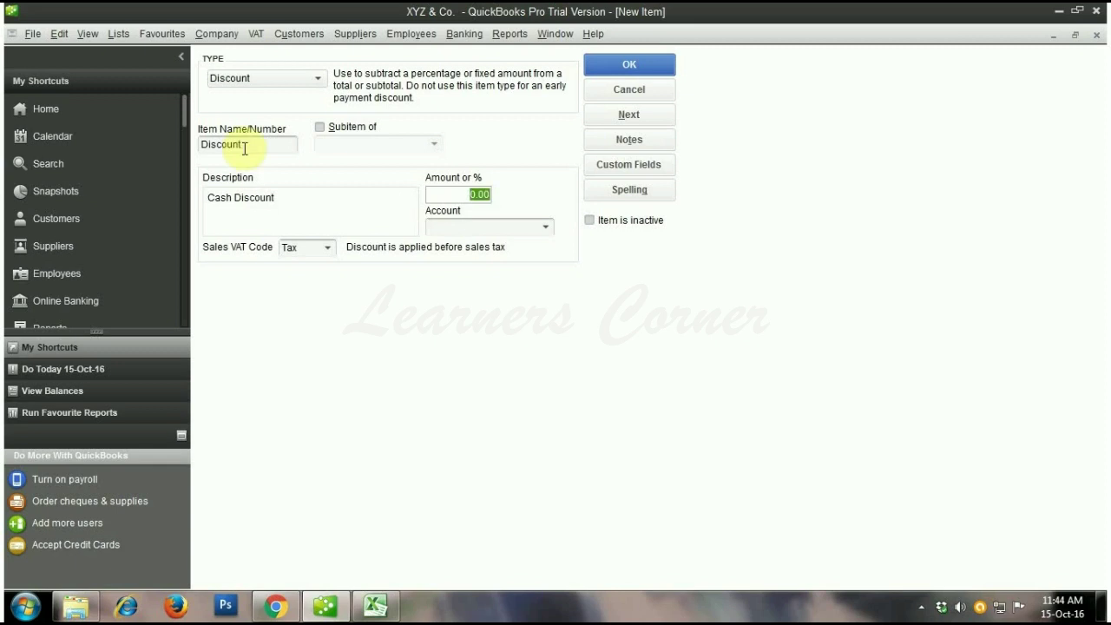
- Set the discount item's rate to 10.0% and assign it to the Sales Discount expense account
{"action": "type", "text": "10.0"}
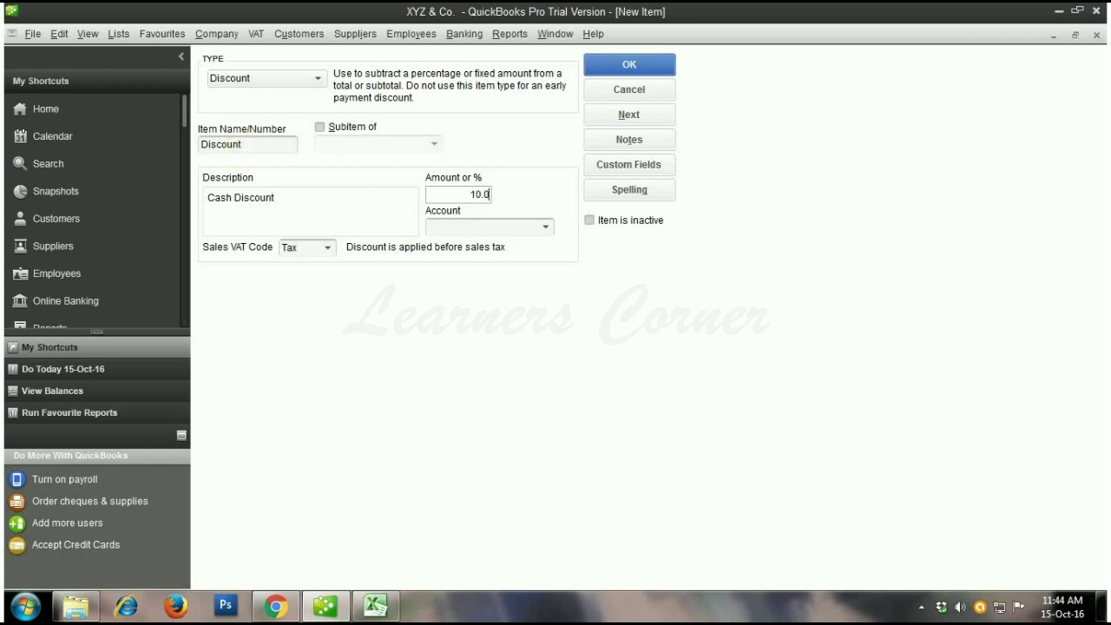
{"action": "type", "text": "%"}
{"action": "key", "text": "Tab"}
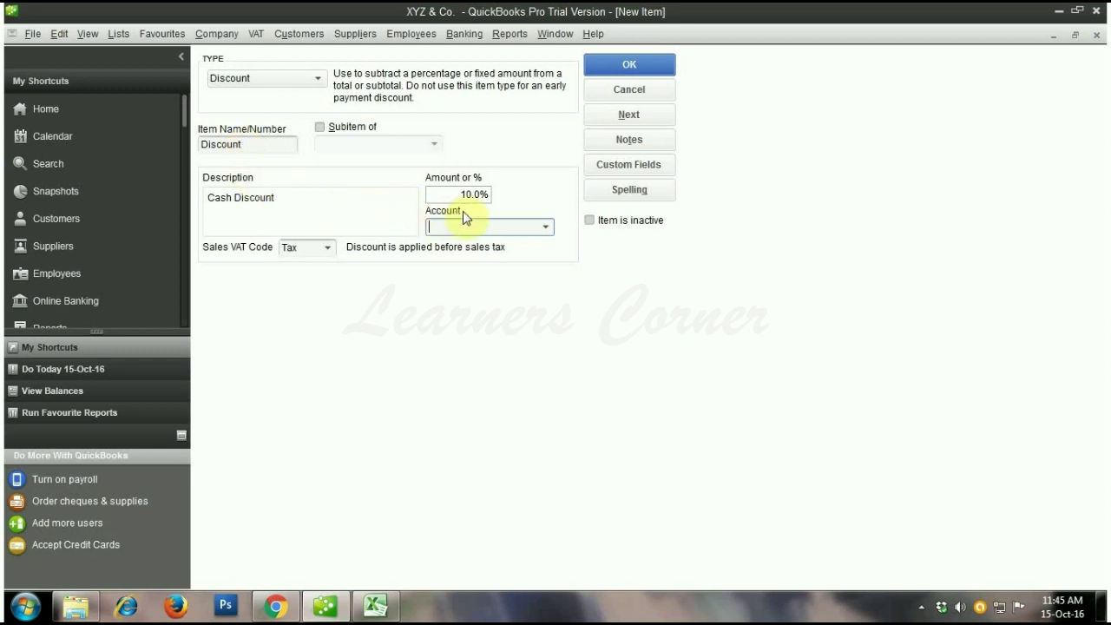
{"action": "left_click", "coordinate": [546, 226]}
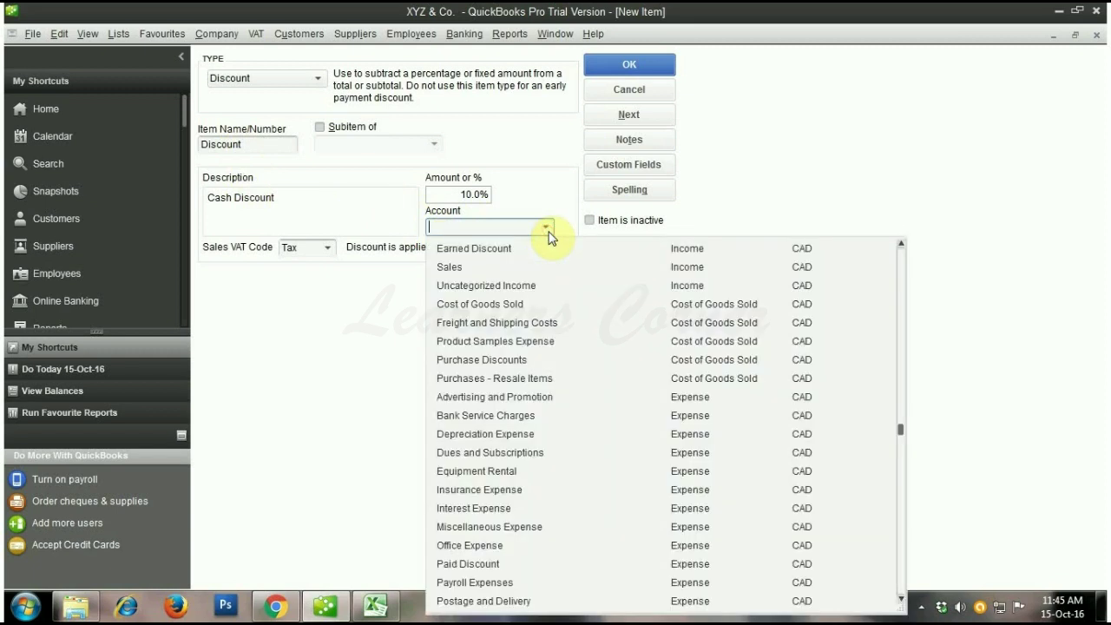
{"action": "type", "text": "Sales"}
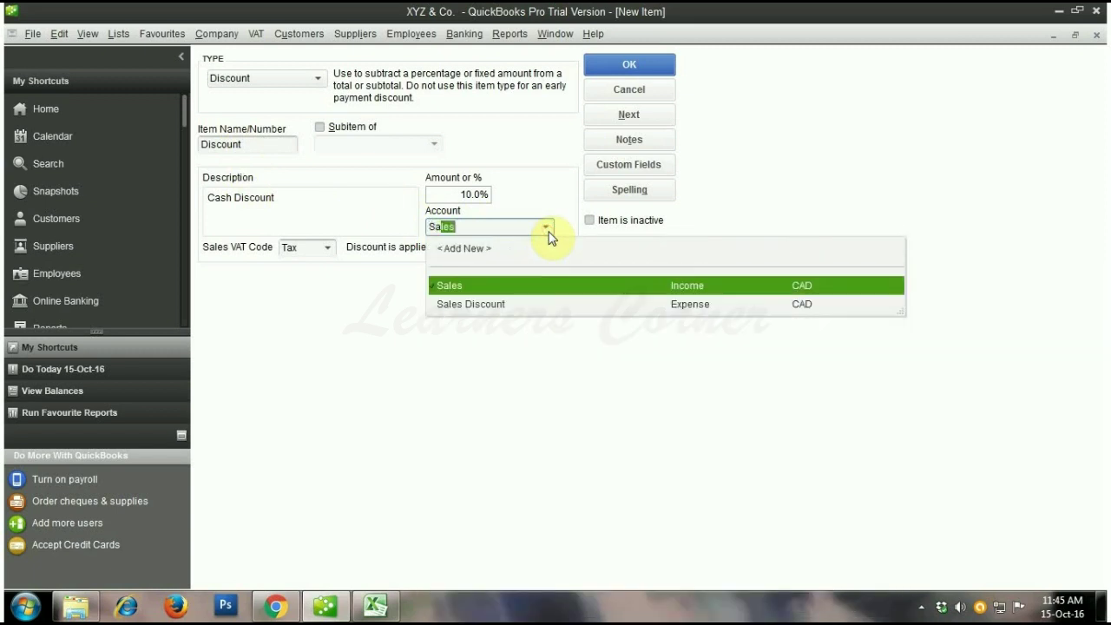
{"action": "left_click", "coordinate": [502, 305]}
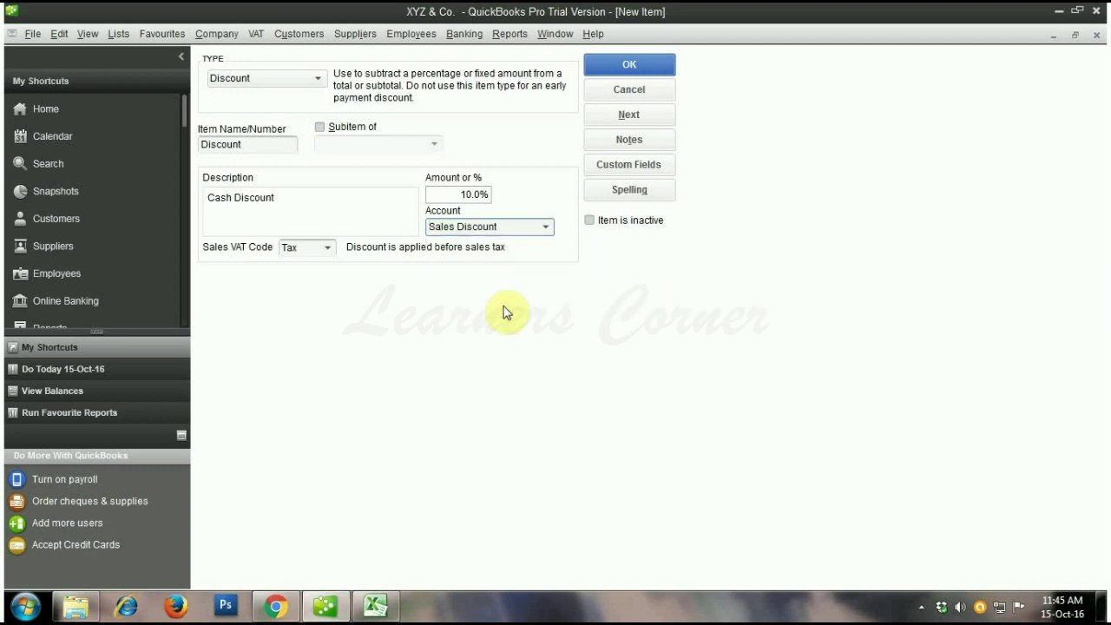
- Set the discount item's sales VAT code to G (GST Only) and save the item
{"action": "left_click", "coordinate": [327, 249]}
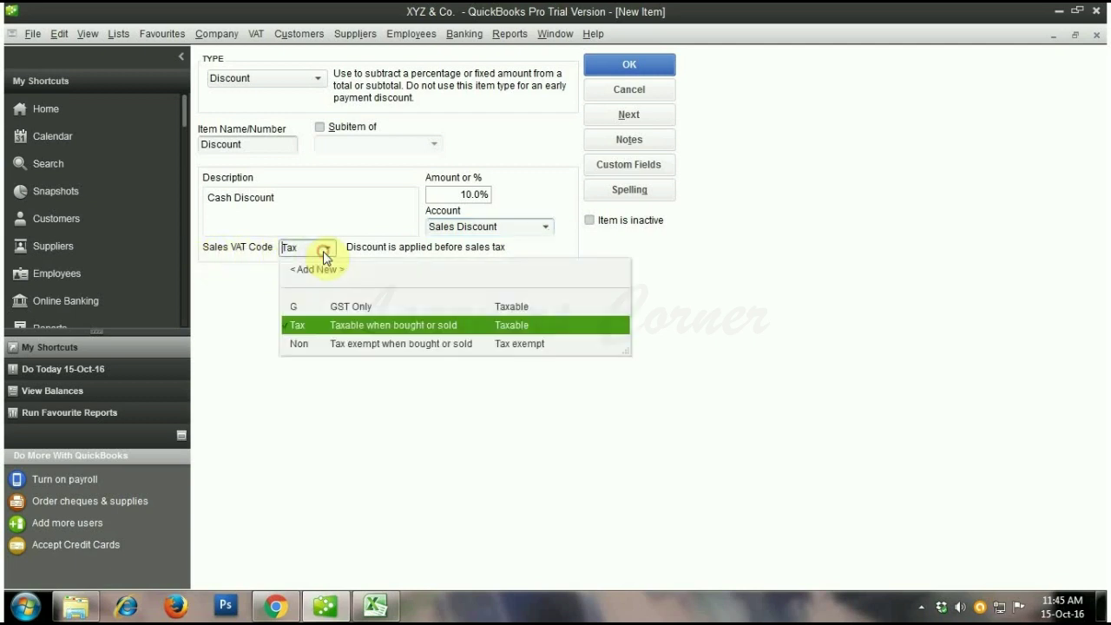
{"action": "left_click", "coordinate": [368, 311]}
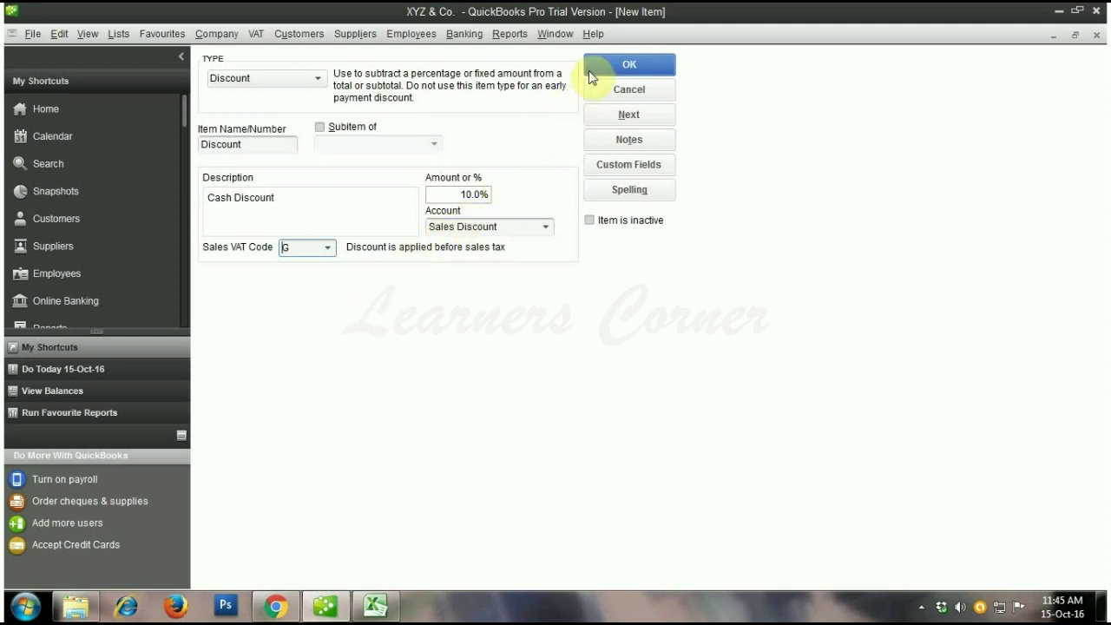
{"action": "left_click", "coordinate": [657, 74]}
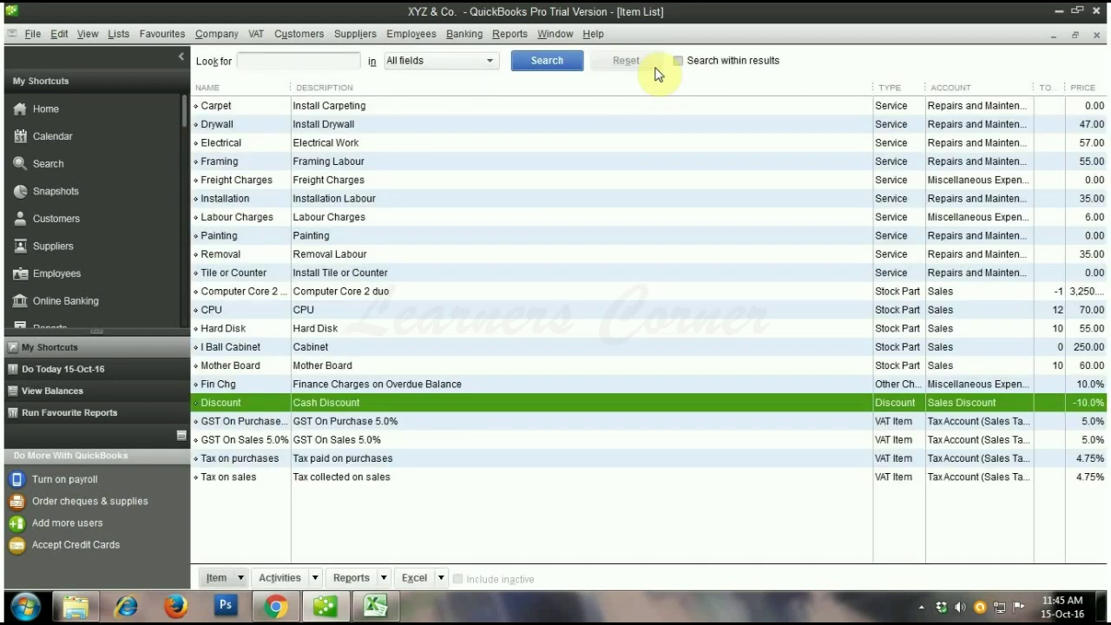
- Close the Item List, Edit Customer and Customer Centre windows to return to the Home page
{"action": "left_click", "coordinate": [1097, 36]}
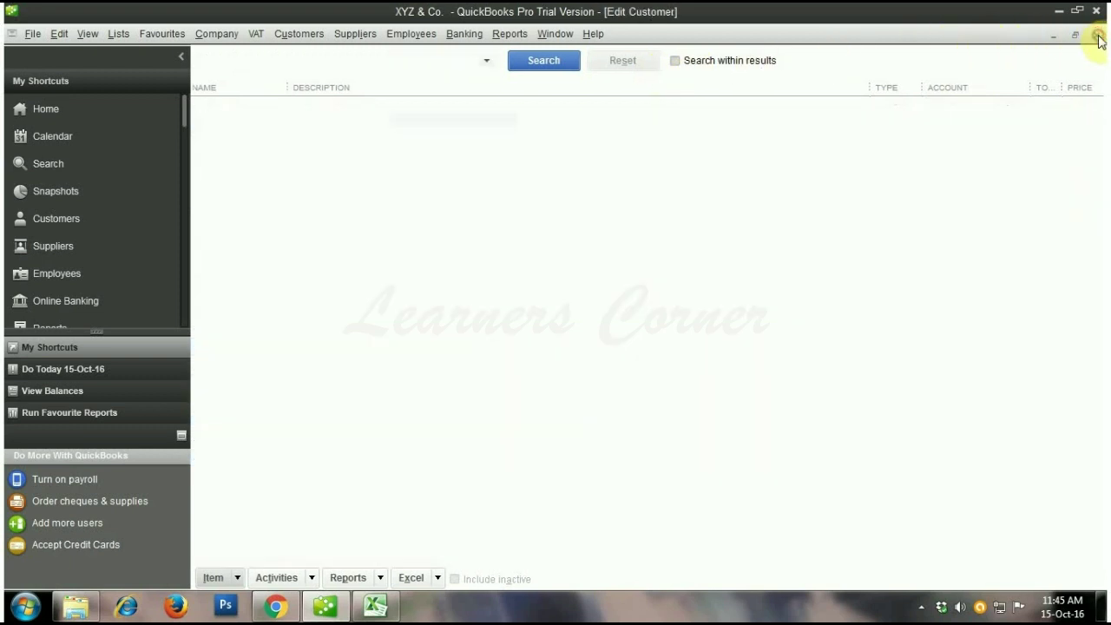
{"action": "left_click", "coordinate": [1096, 36]}
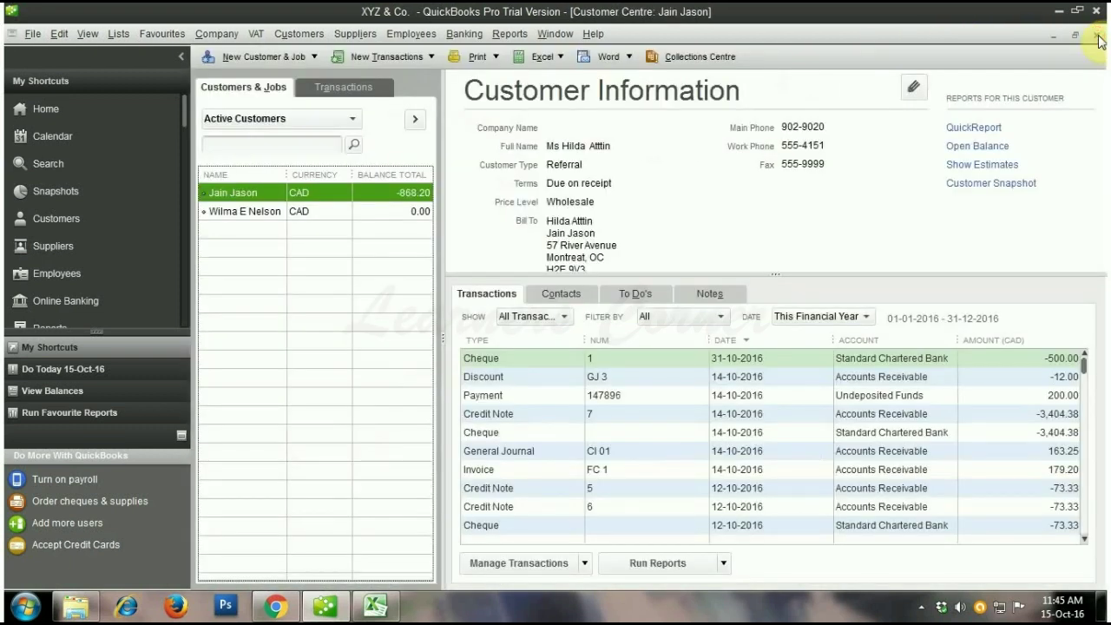
{"action": "left_click", "coordinate": [1098, 37]}
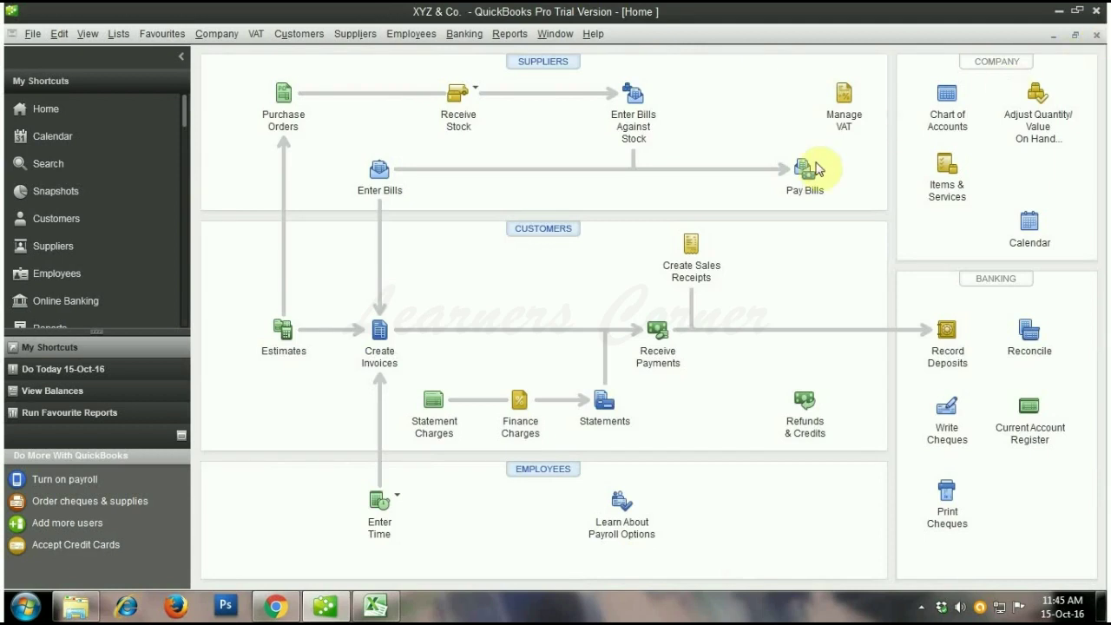